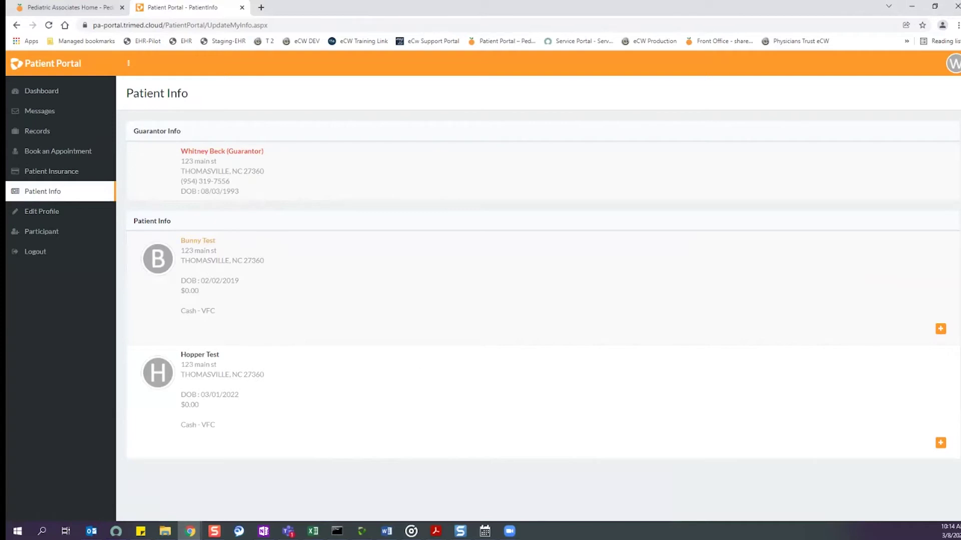
# Open the insurance entry form for the first patient with the orange + button.
pyautogui.click(940, 328)
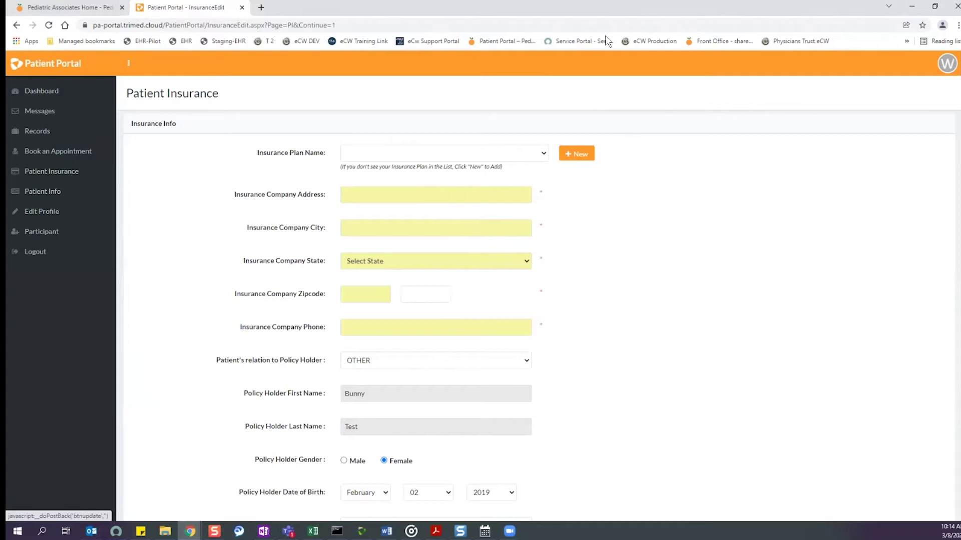
# Leave the insurance form unsaved and go through Edit Profile to the Participant page.
pyautogui.click(59, 172)
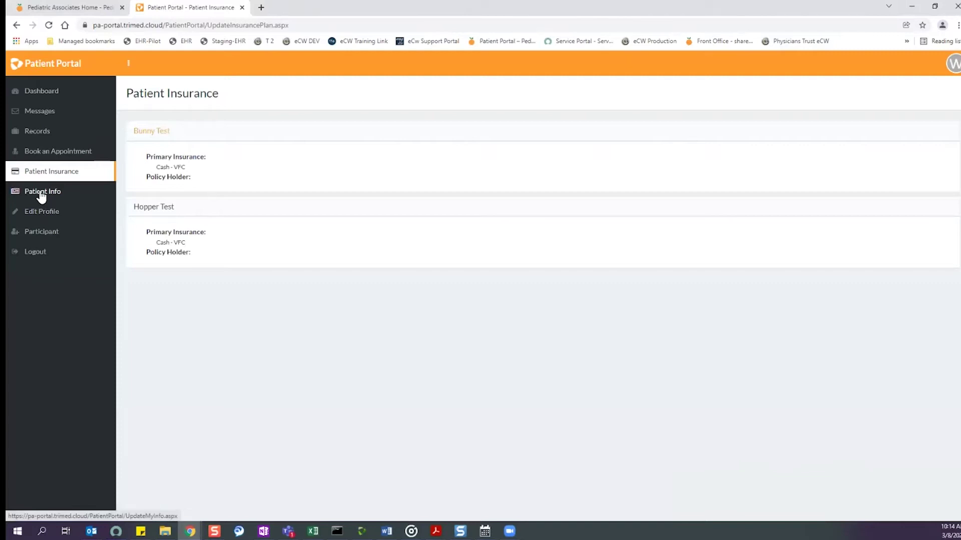
pyautogui.click(41, 216)
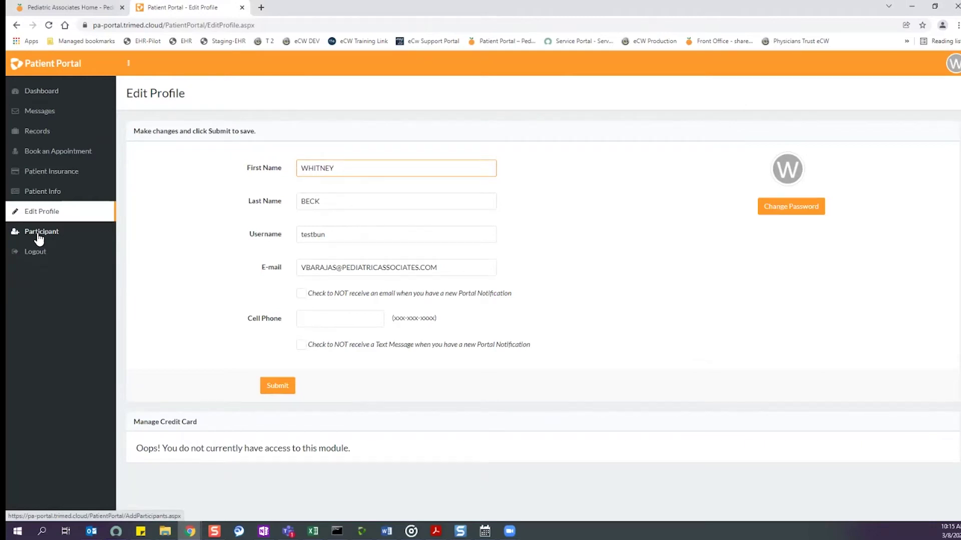
pyautogui.click(39, 239)
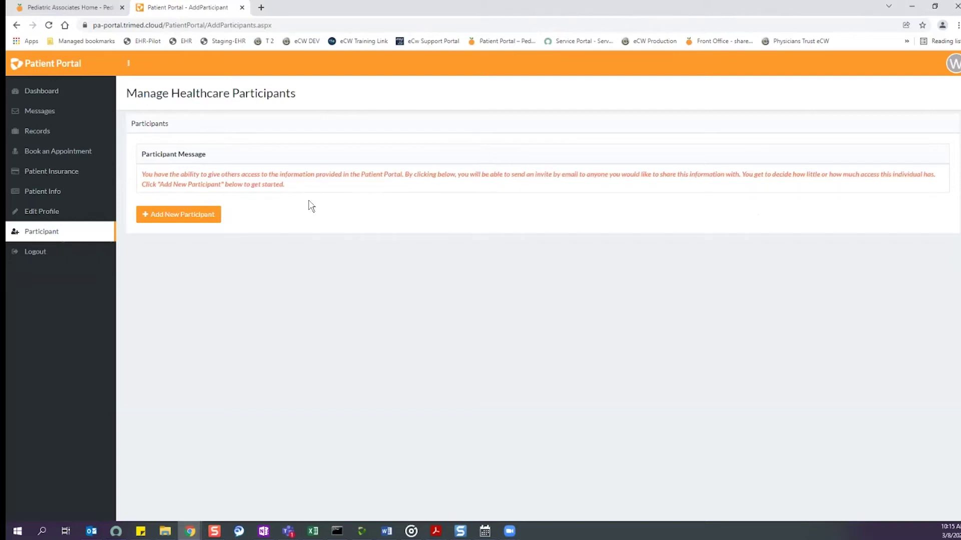
# Start a new participant and enter the participant's first name and e-mail address.
pyautogui.click(178, 216)
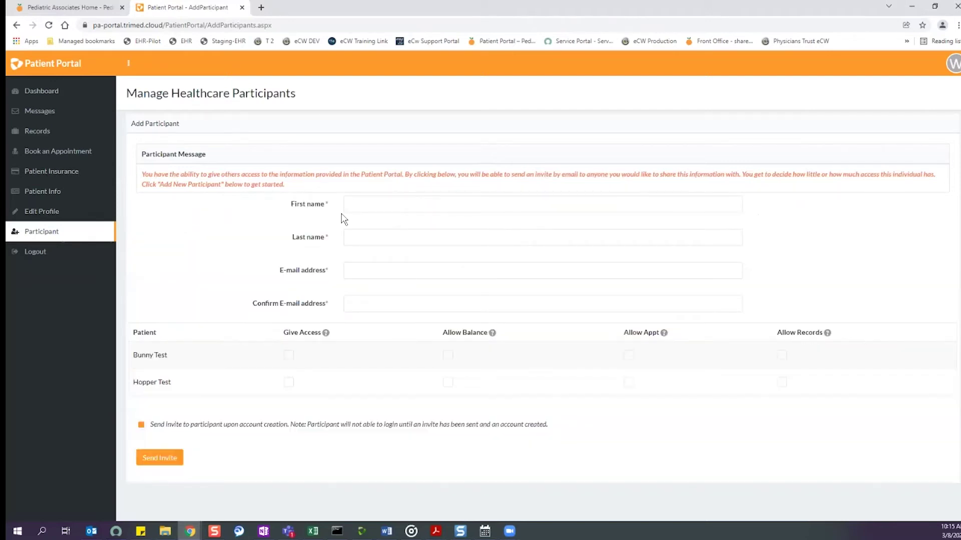
pyautogui.click(358, 199)
pyautogui.write('virginia')
pyautogui.press('Tab')
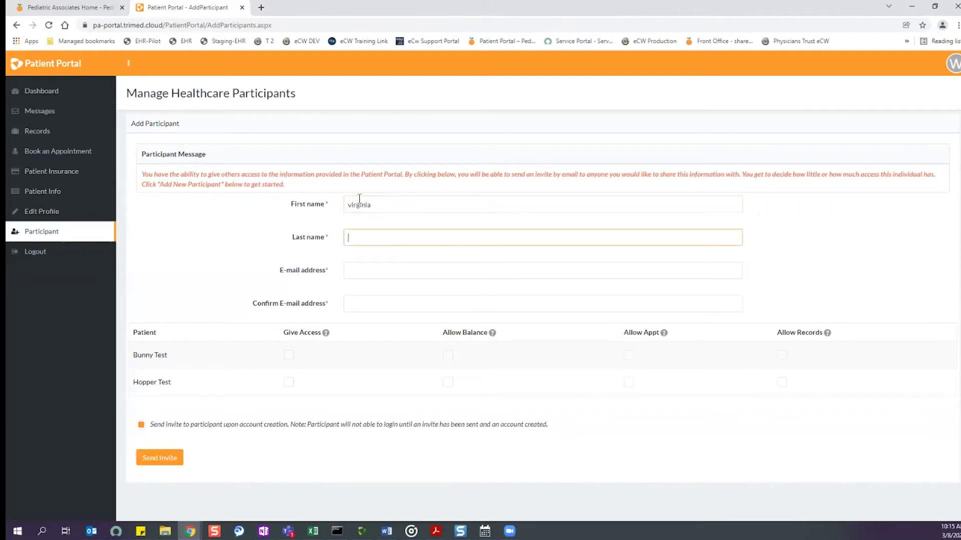
pyautogui.press('Tab')
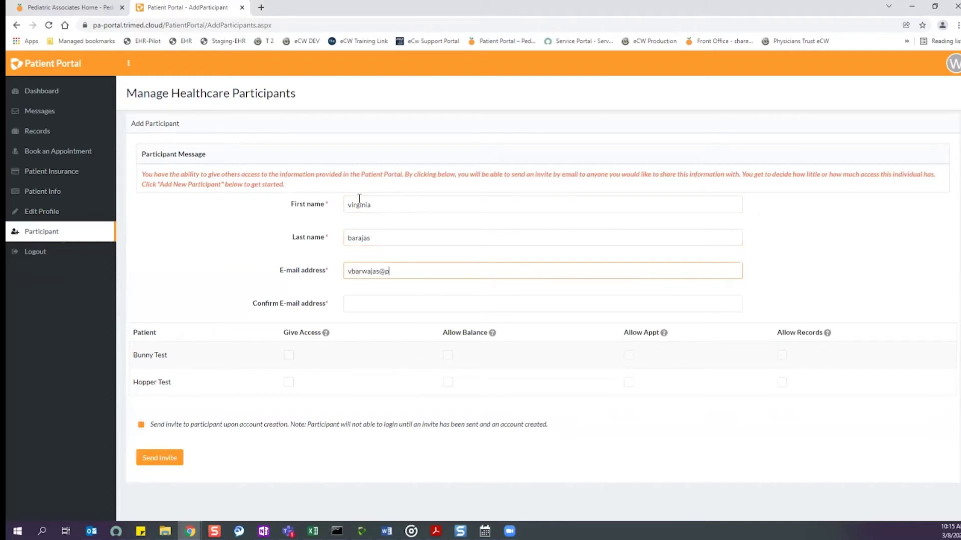
# Correct the participant's e-mail address and copy it into the confirmation field.
pyautogui.click(392, 303)
pyautogui.click(368, 274)
pyautogui.press('BackSpace')
pyautogui.moveTo(438, 270); pyautogui.dragTo(289, 272)
pyautogui.hotkey('ctrl', 'c')
pyautogui.click(364, 307)
pyautogui.hotkey('ctrl', 'v')
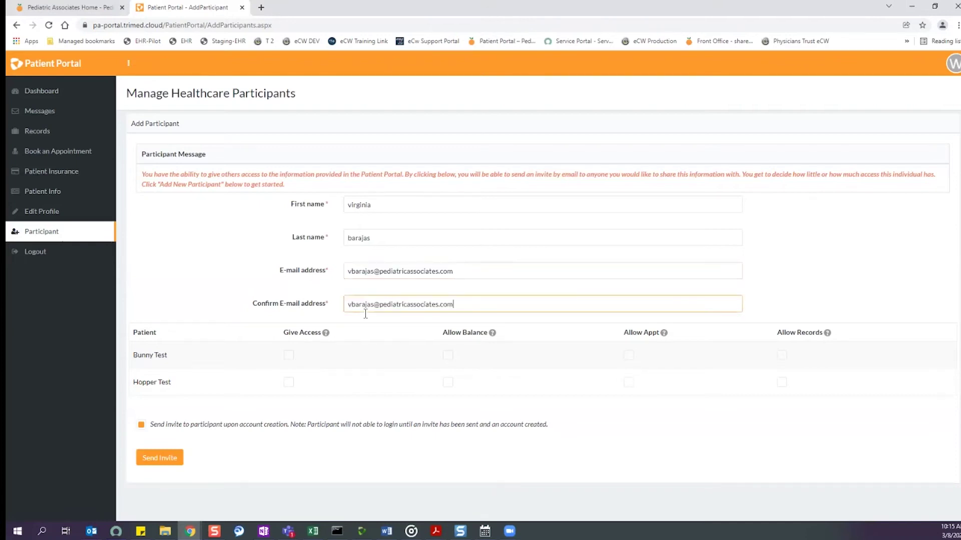
# Grant access, appointments and records for the first patient and send the invite.
pyautogui.click(288, 356)
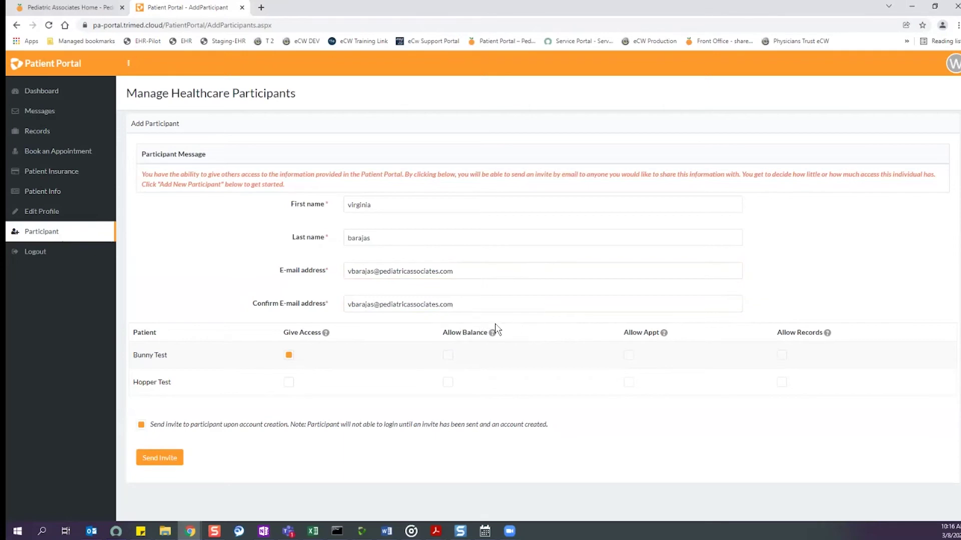
pyautogui.moveTo(492, 336)
pyautogui.click(629, 356)
pyautogui.click(782, 356)
pyautogui.click(175, 461)
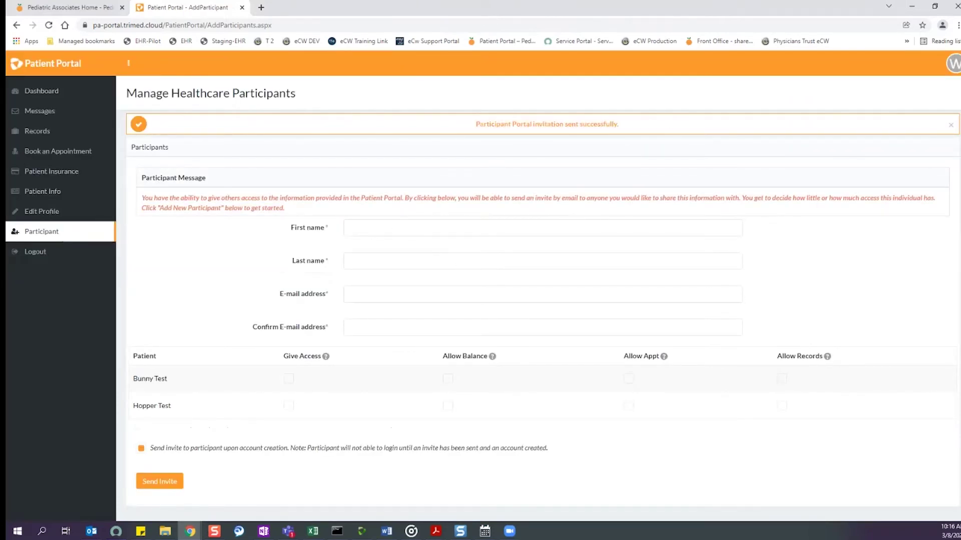
pyautogui.hotkey('alt', 'Tab')
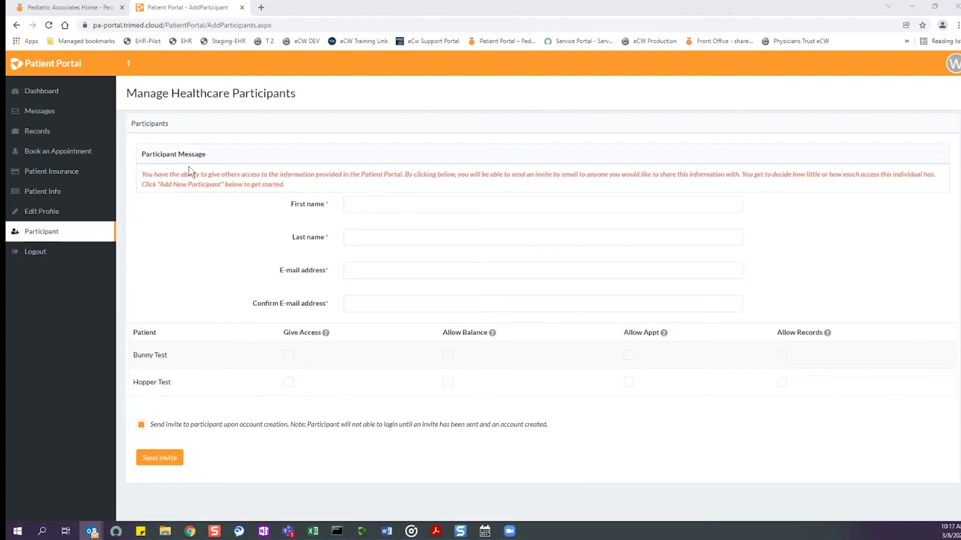
# Return to the portal's Messages section listing both patients.
pyautogui.click(48, 120)
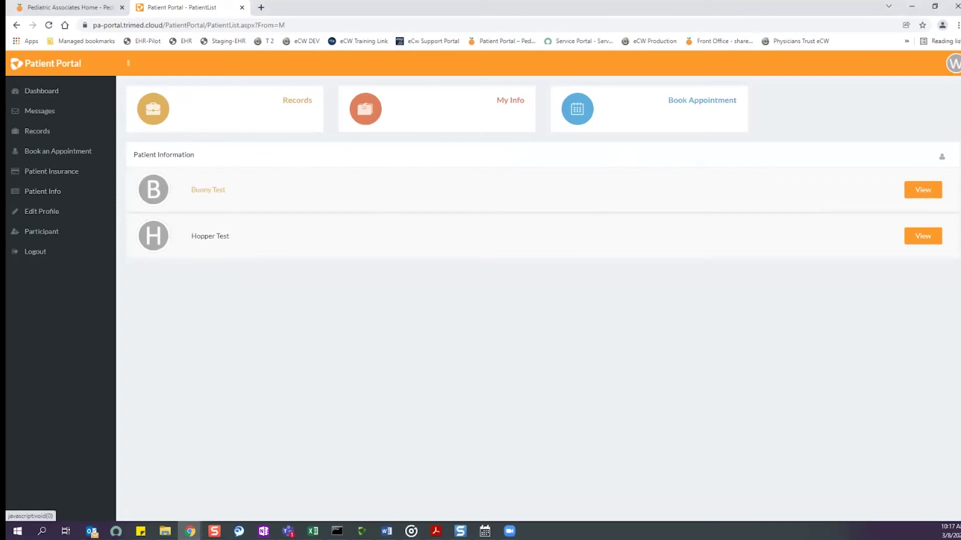
pyautogui.click(38, 113)
# Start a new Question For The Doctor message for the first patient.
pyautogui.click(208, 190)
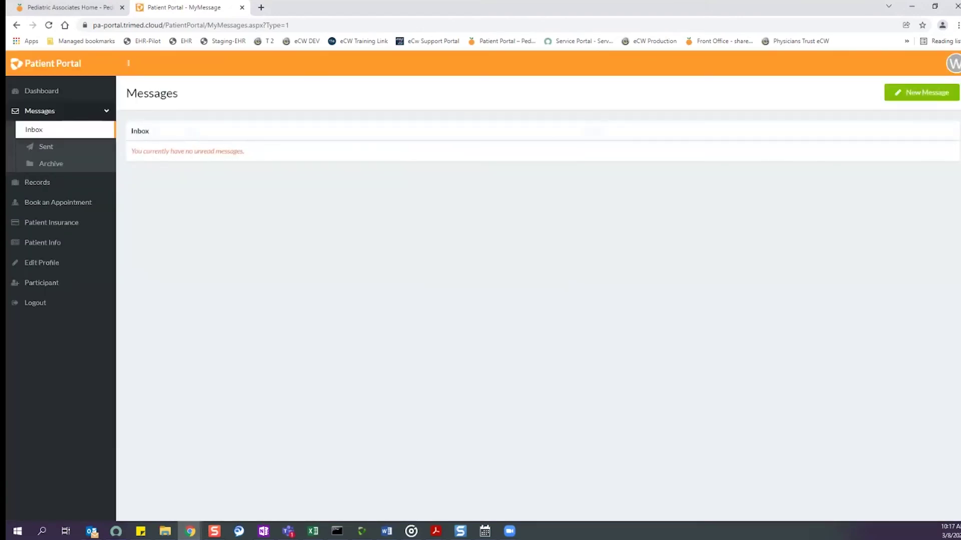
pyautogui.click(927, 92)
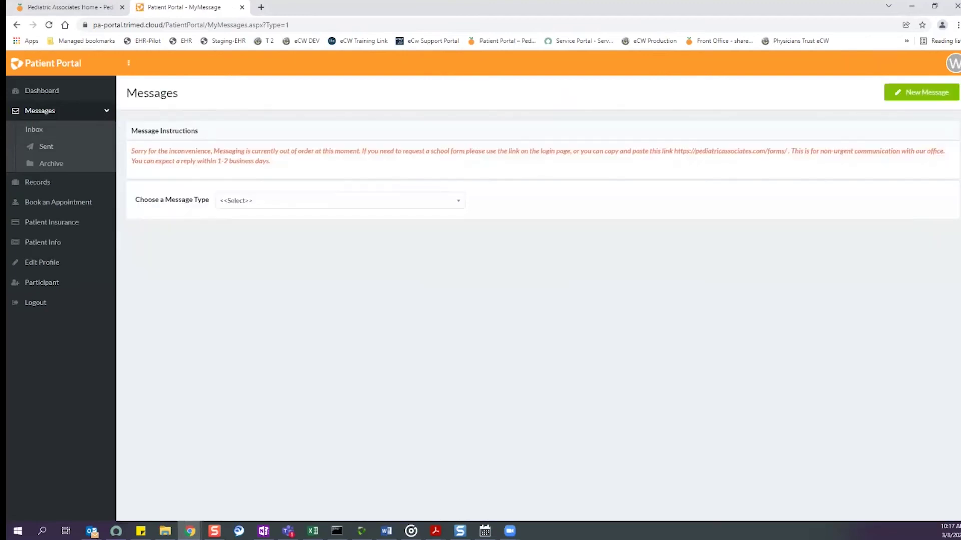
pyautogui.click(384, 201)
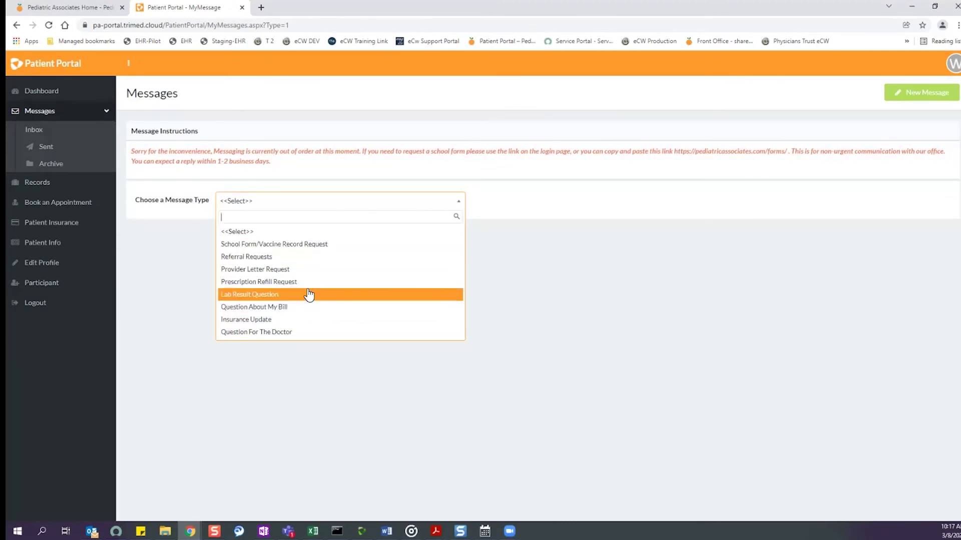
pyautogui.click(278, 333)
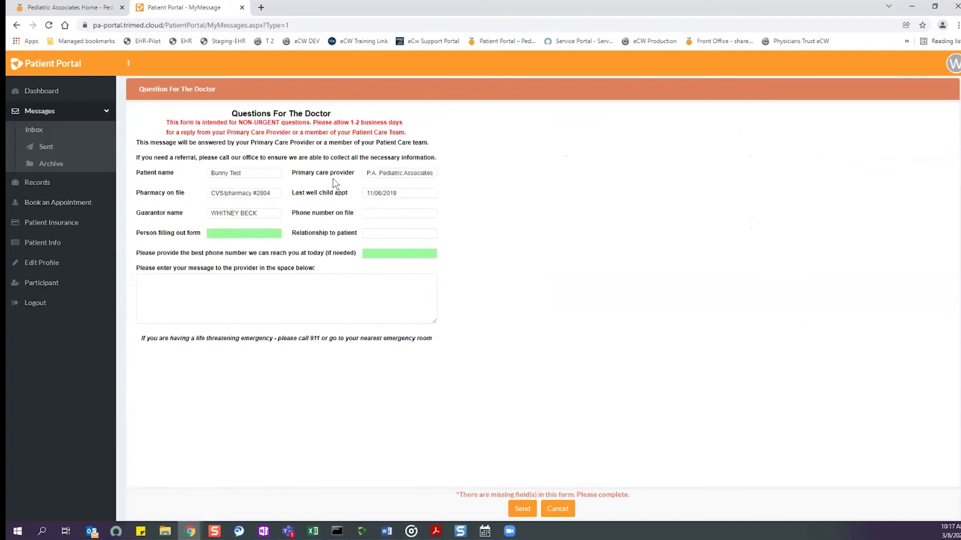
# Enter 'mom' as the person completing the form and add the callback phone number.
pyautogui.click(246, 233)
pyautogui.write('mom- virginia')
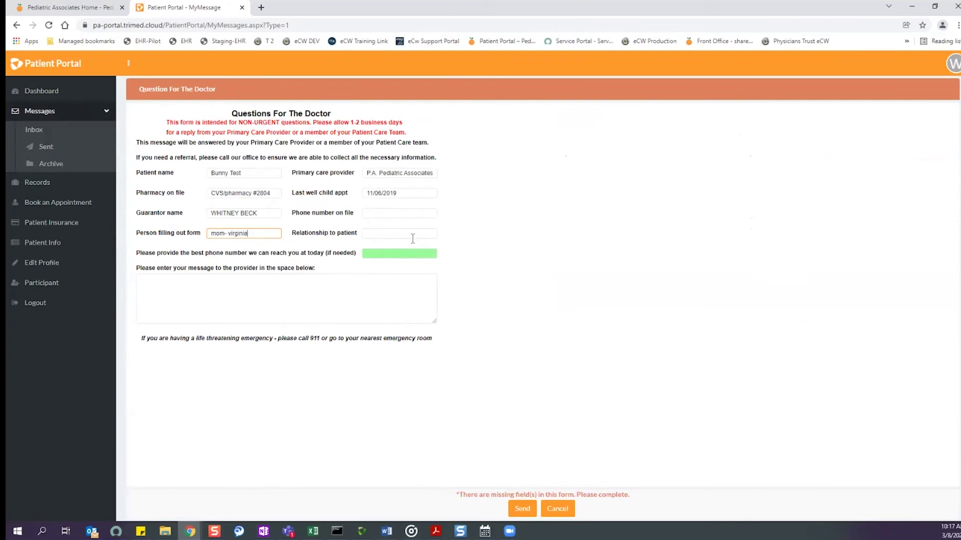
pyautogui.click(384, 252)
pyautogui.write('999-999-9999')
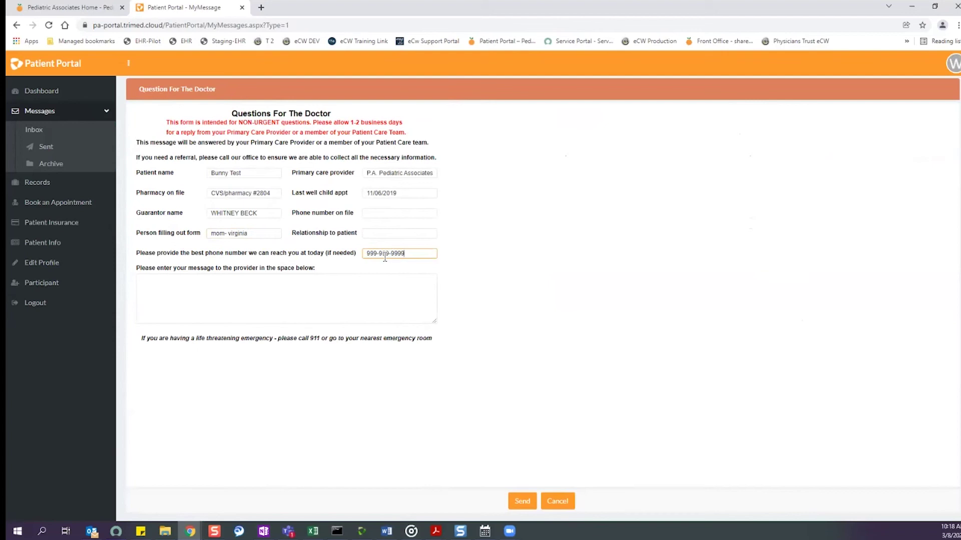
# Write the message 'baby is crying too much' and send it.
pyautogui.click(338, 315)
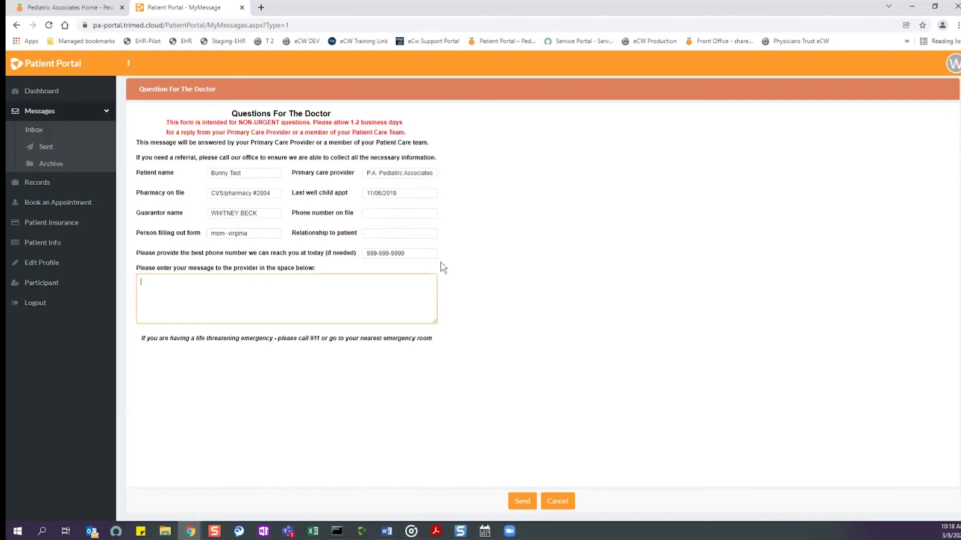
pyautogui.moveTo(415, 257); pyautogui.dragTo(365, 257)
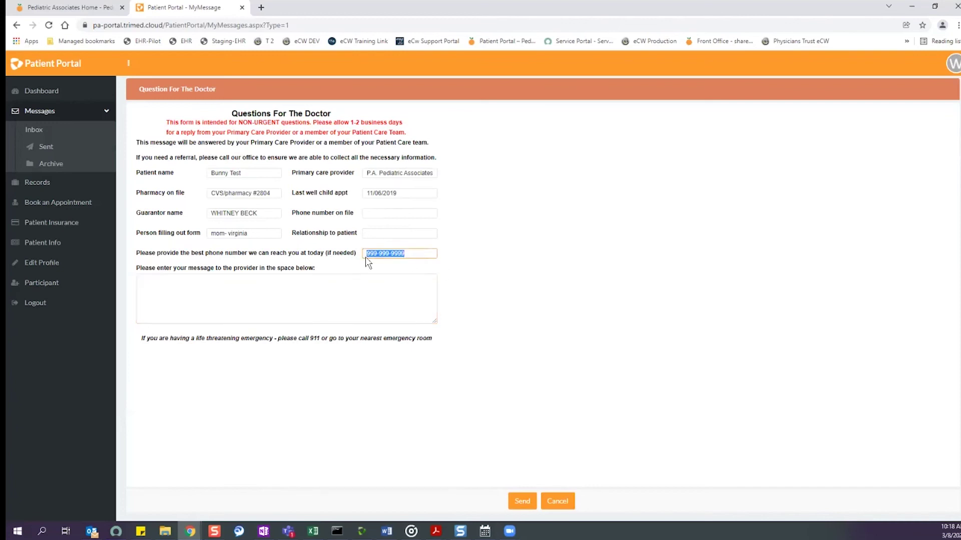
pyautogui.click(356, 303)
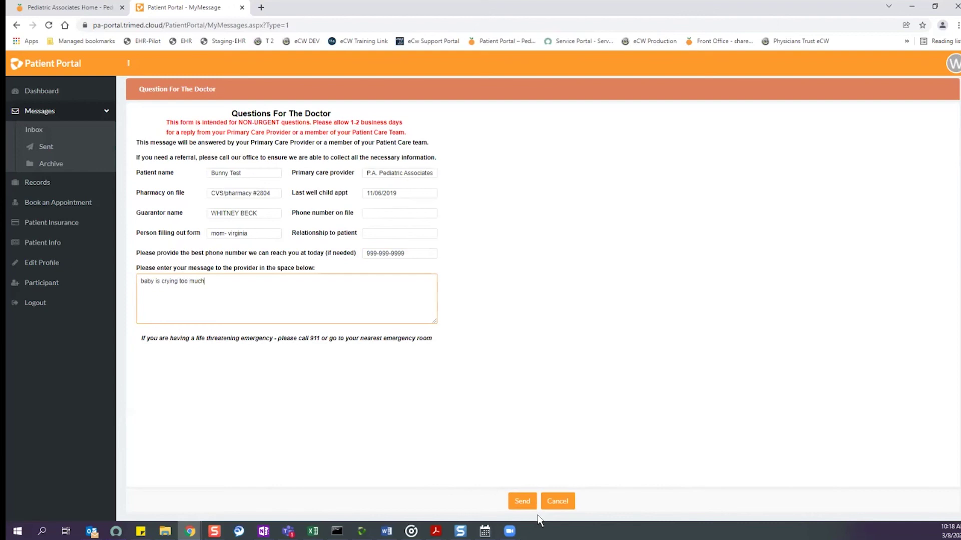
pyautogui.click(522, 503)
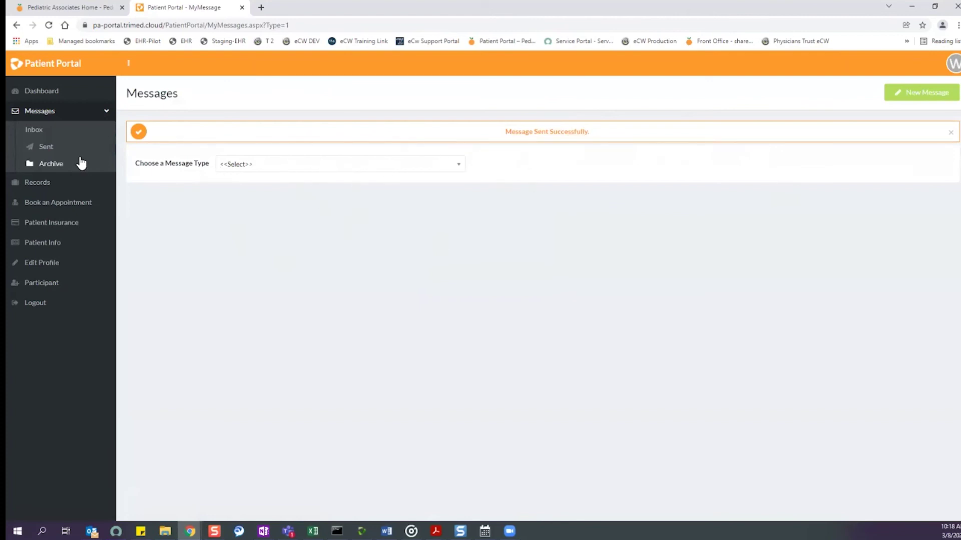
pyautogui.click(302, 173)
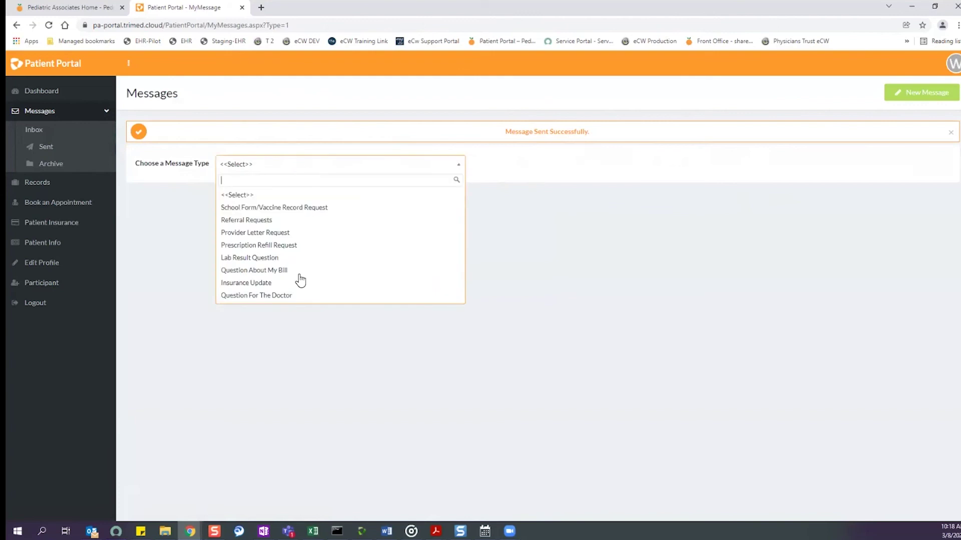
# Browse the School Form/Vaccine Record Request record types without choosing one.
pyautogui.click(295, 208)
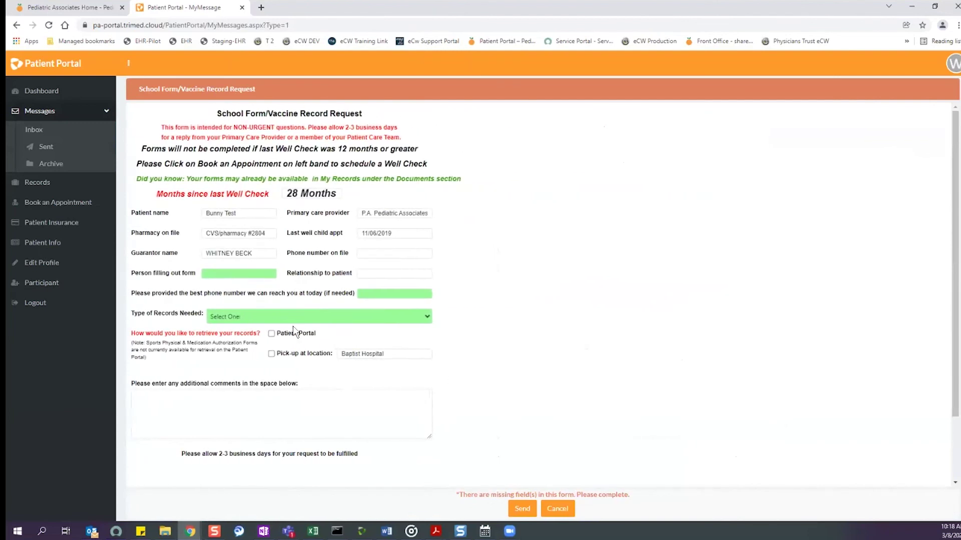
pyautogui.click(293, 321)
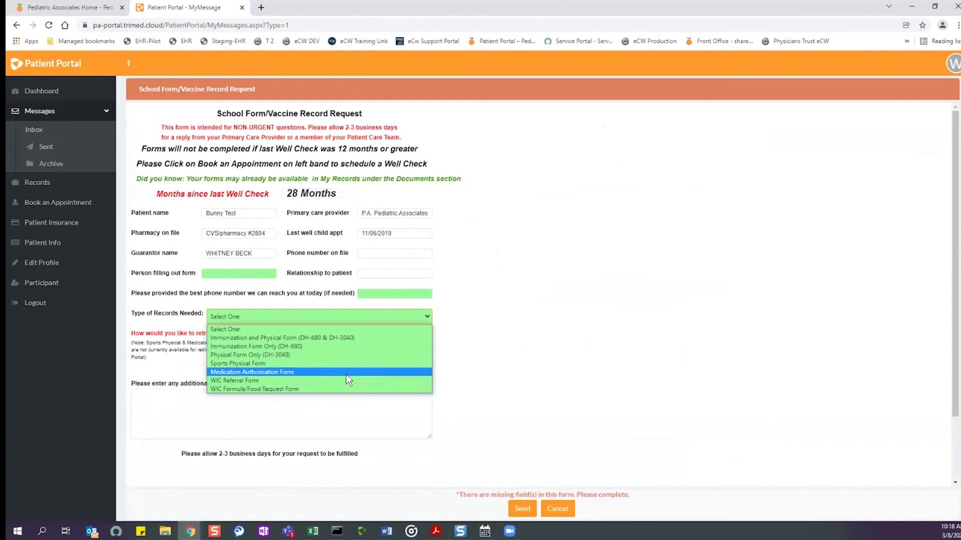
pyautogui.click(584, 344)
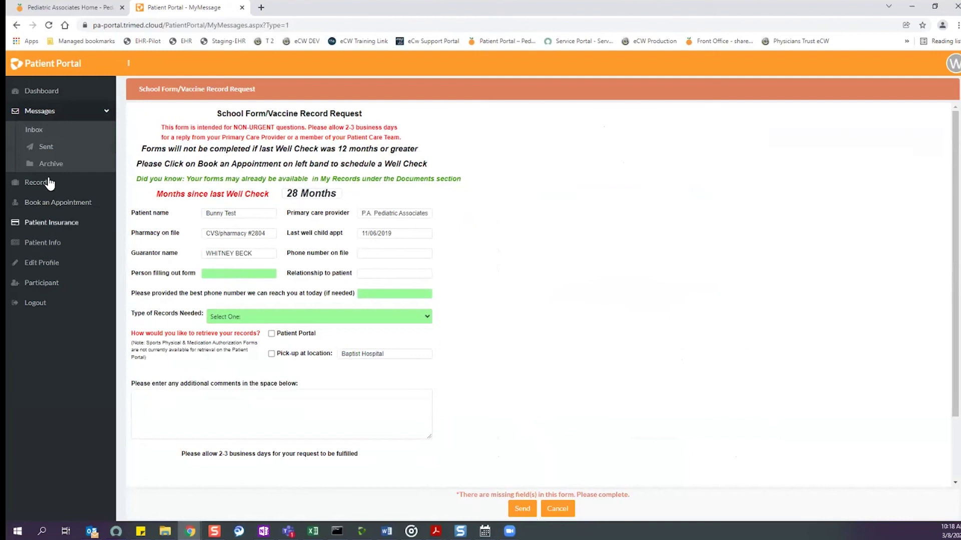
# Open the sent Question For The Doctor message and view its original as a PDF.
pyautogui.click(56, 149)
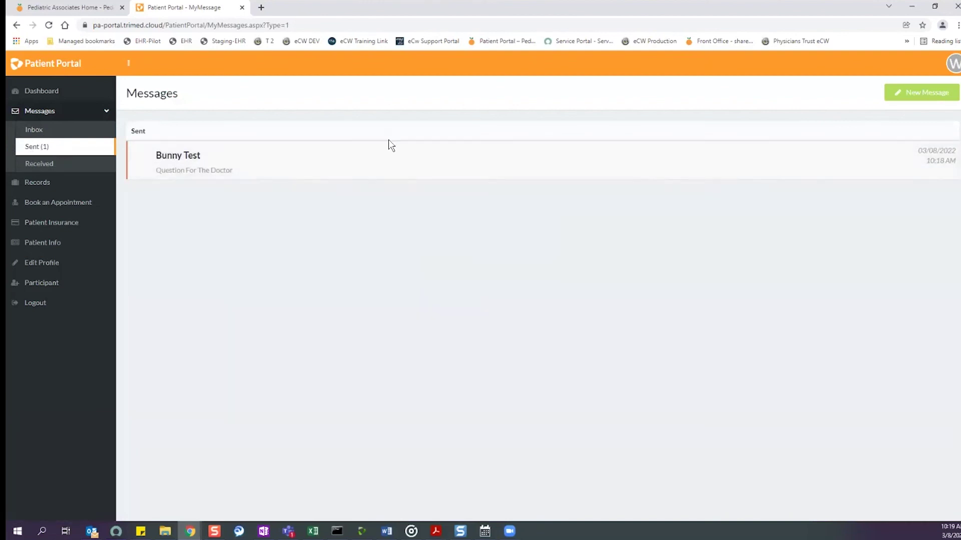
pyautogui.click(742, 155)
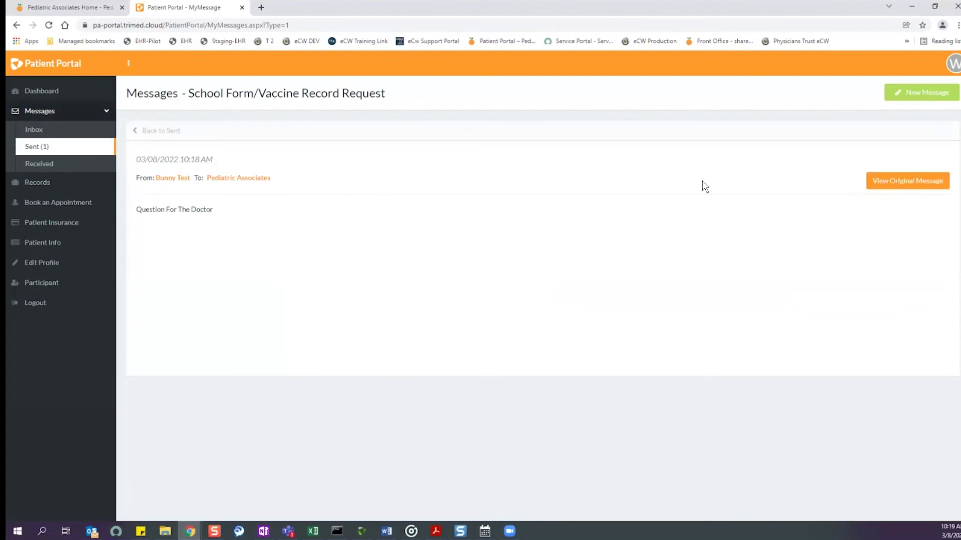
pyautogui.click(907, 180)
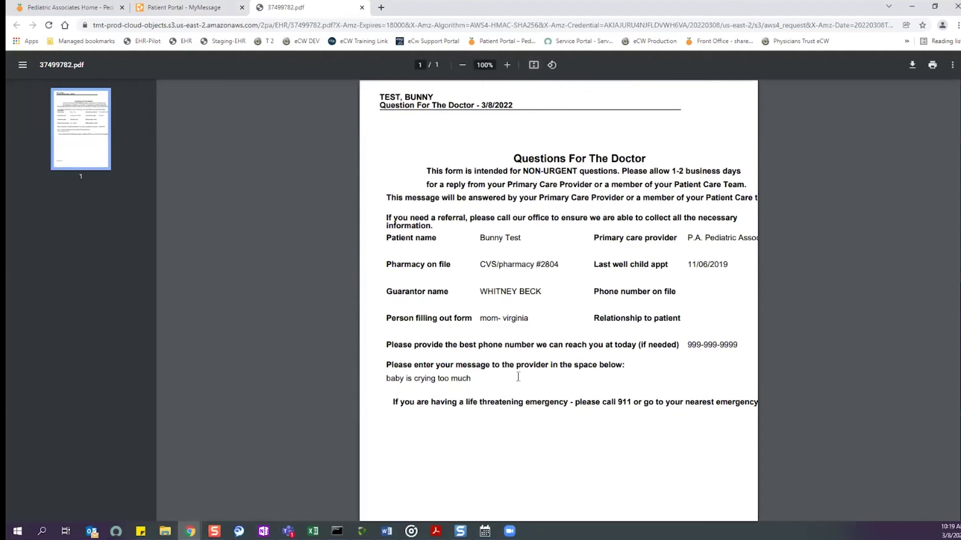
# Review the message PDF, highlighting the message text, then close the PDF tab.
pyautogui.moveTo(516, 365); pyautogui.dragTo(477, 381)
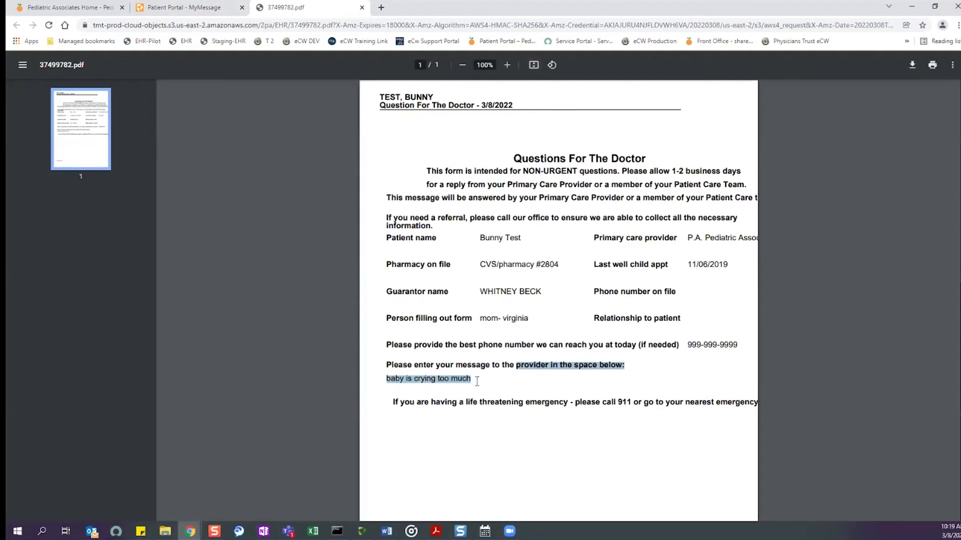
pyautogui.click(697, 383)
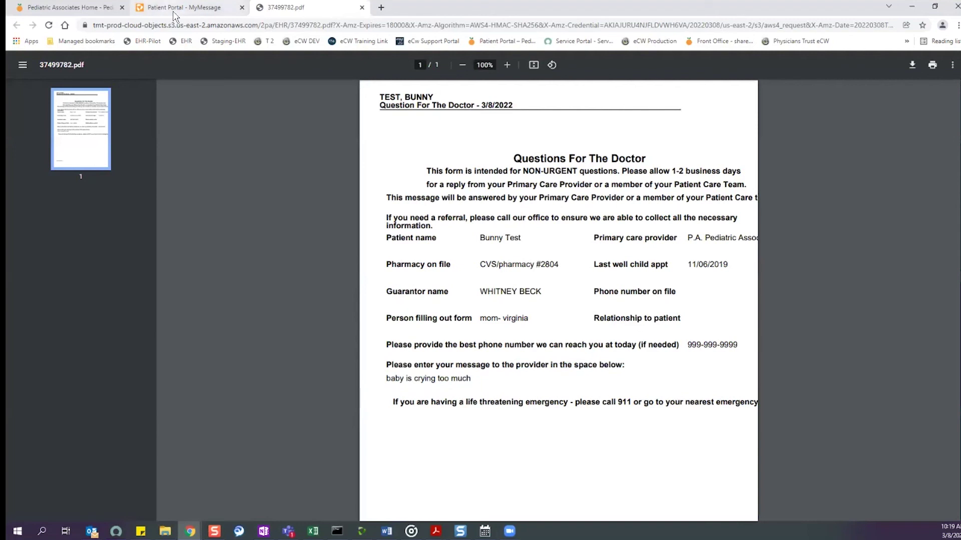
pyautogui.click(362, 7)
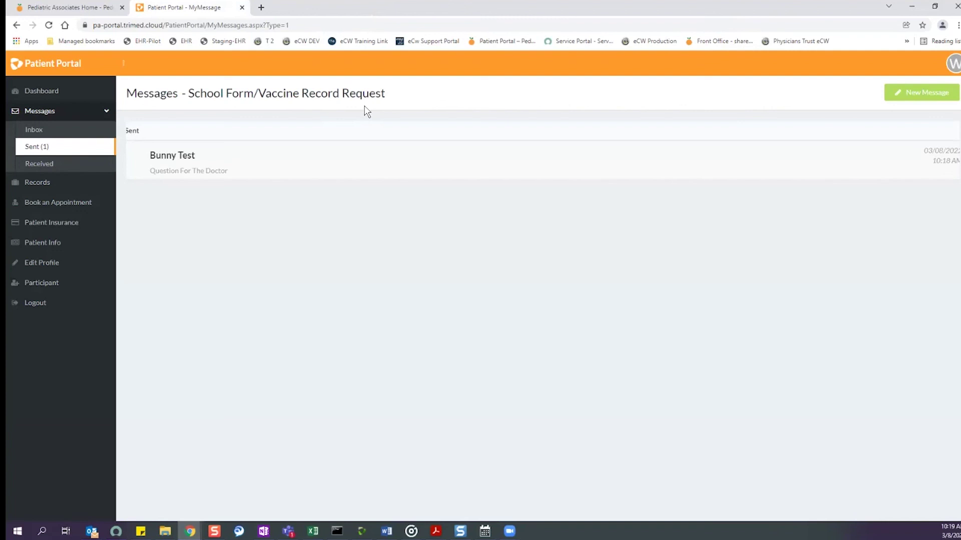
# Check the empty Received folder, then go back to the patient list.
pyautogui.click(36, 168)
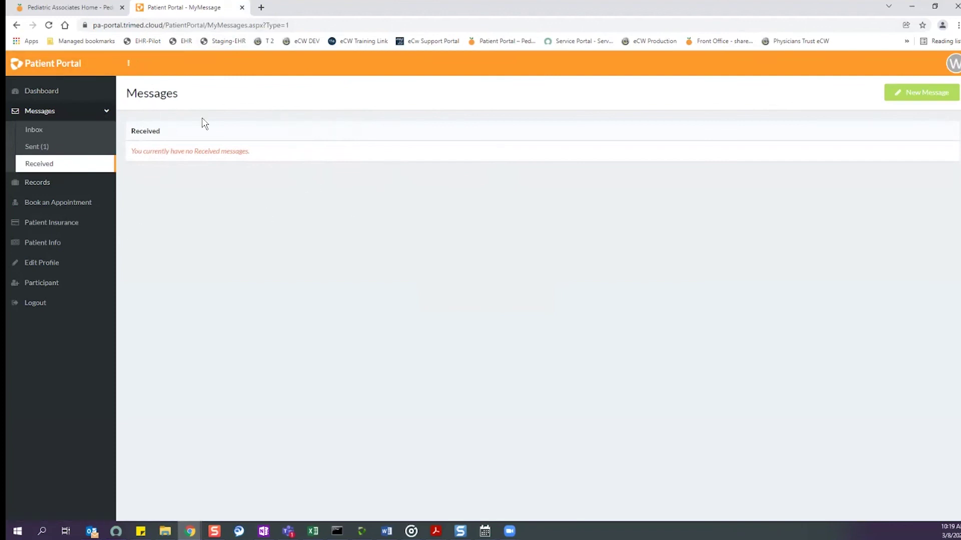
pyautogui.click(67, 112)
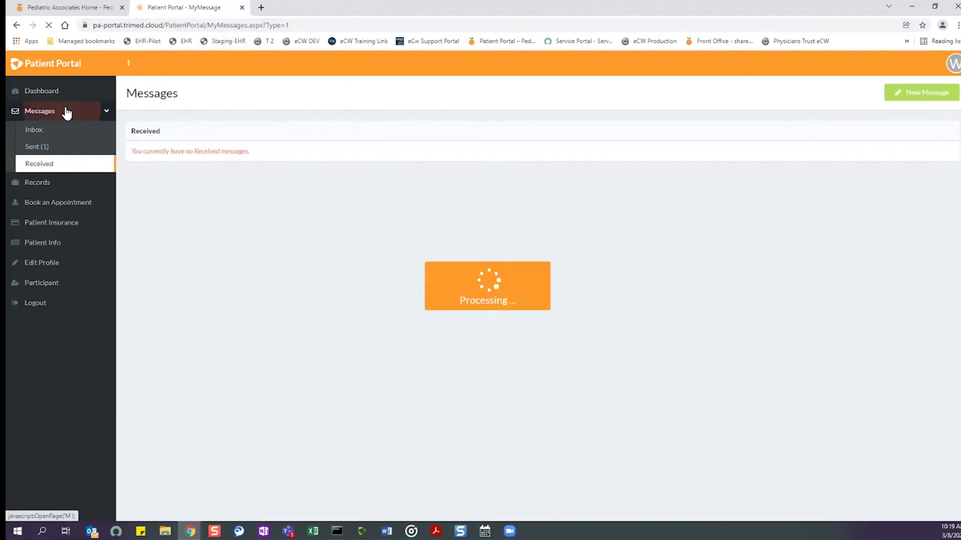